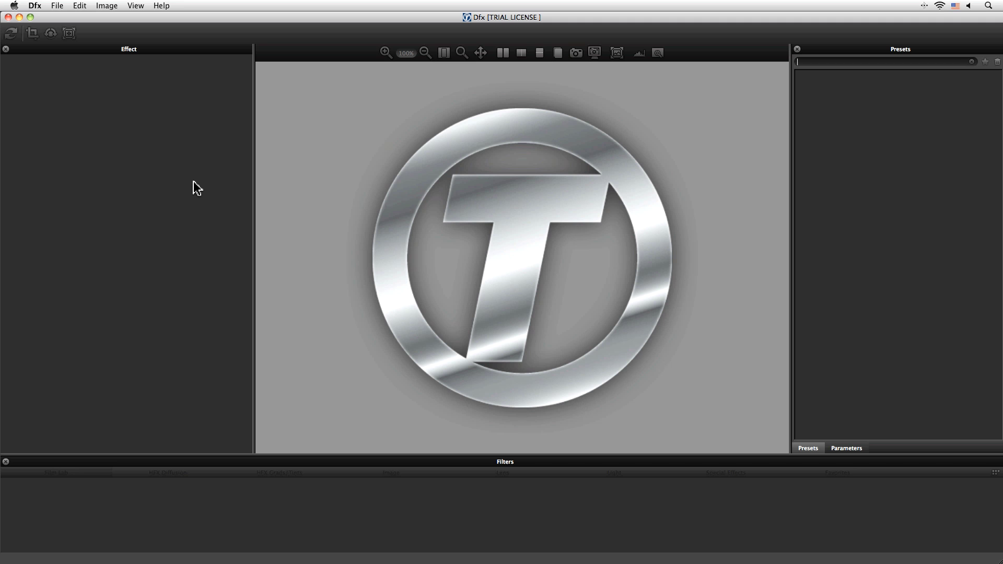
- Open the portrait image masking_1213_f.tif in Dfx
left_click(55, 10)
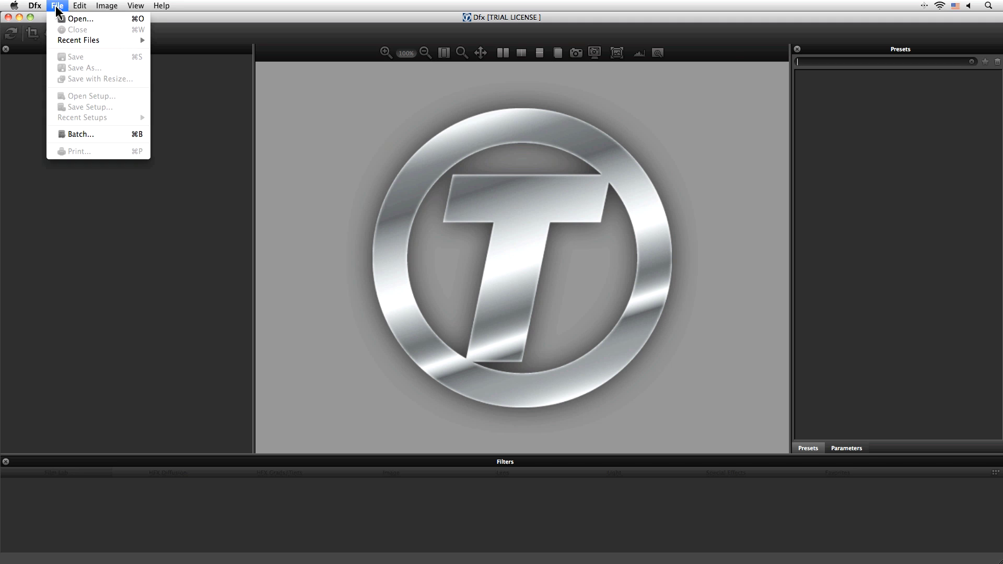
left_click(65, 19)
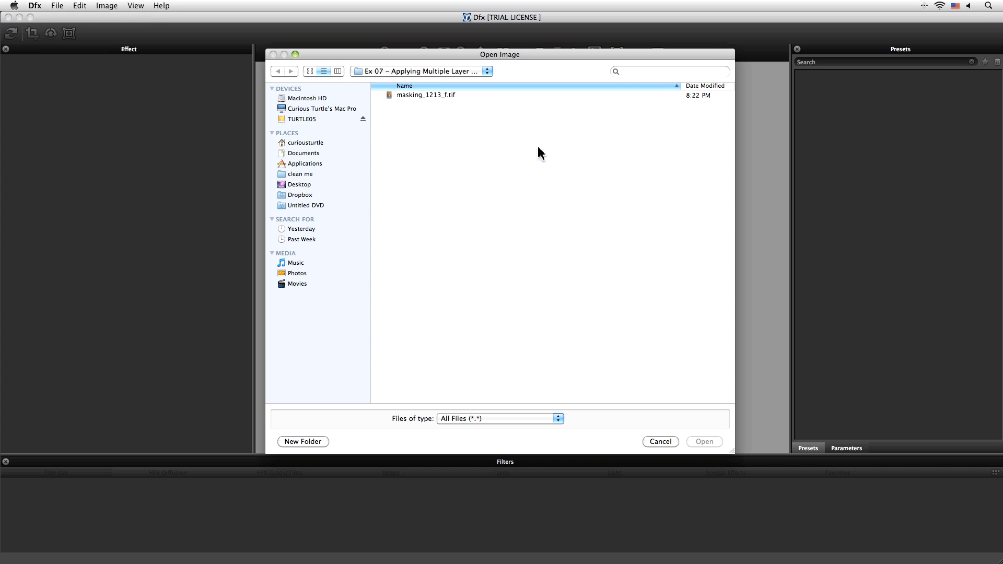
double_click(413, 95)
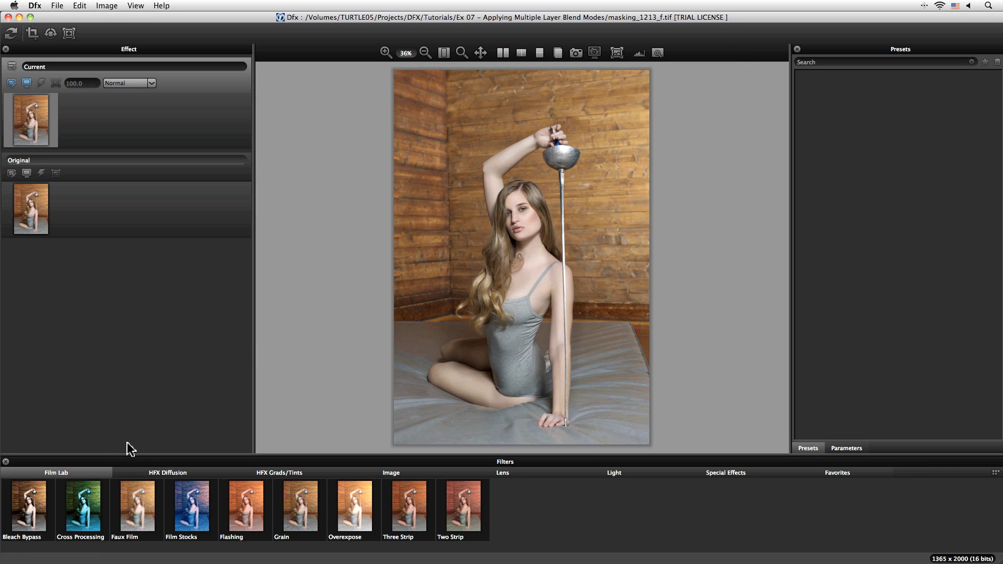
- Apply Film Stocks, compare the Fuji Neopan presets, and settle on Agfa APX 25 black-and-white
left_click(196, 515)
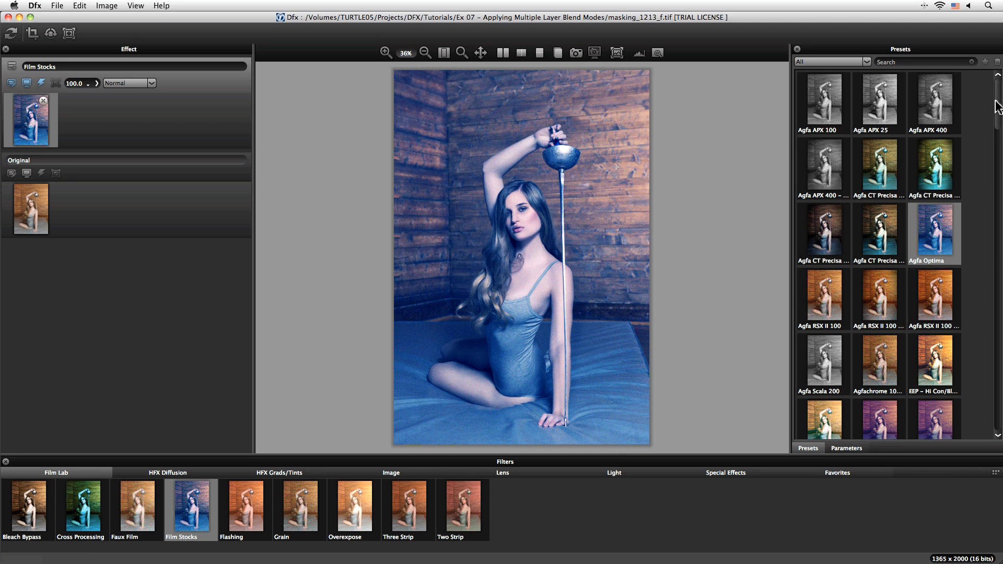
left_click_drag(996, 107, 991, 170)
left_click(835, 201)
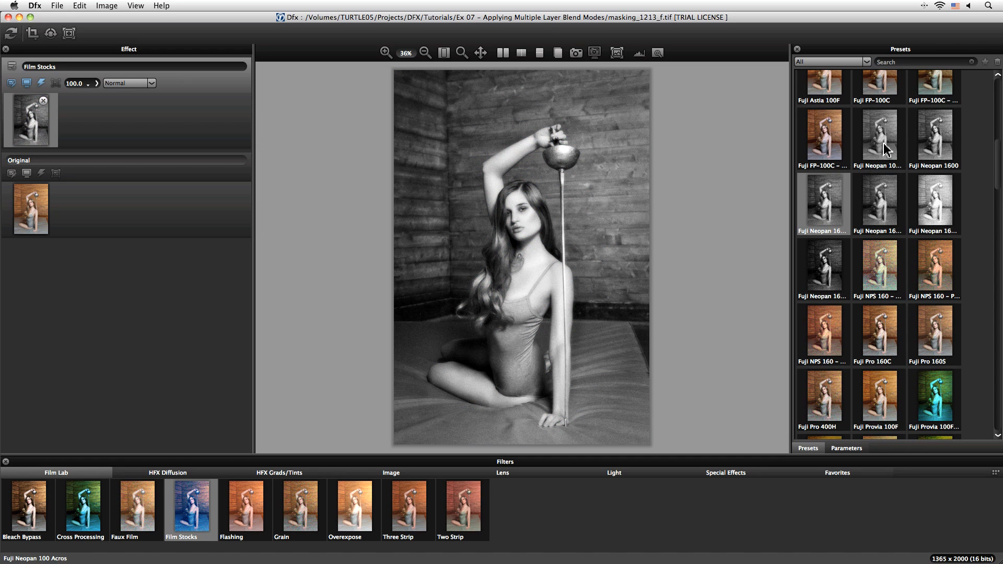
left_click(885, 148)
left_click(930, 143)
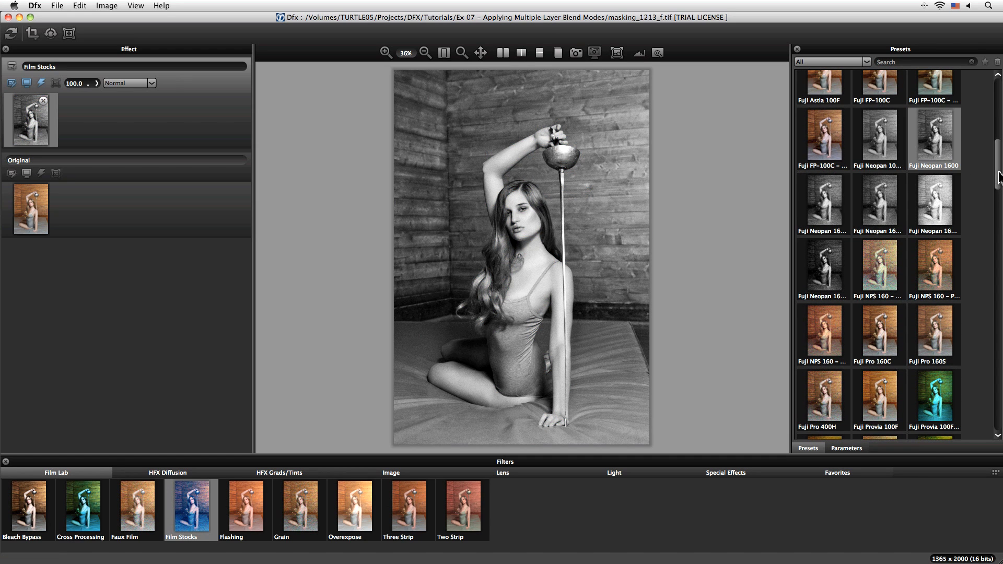
left_click_drag(999, 175, 997, 107)
left_click(904, 103)
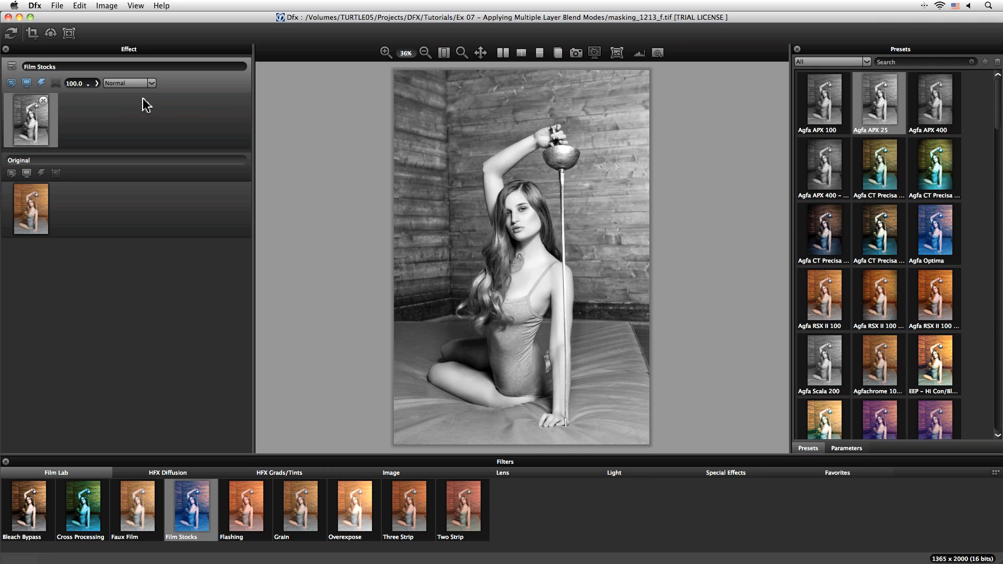
left_click(558, 53)
left_click(558, 53)
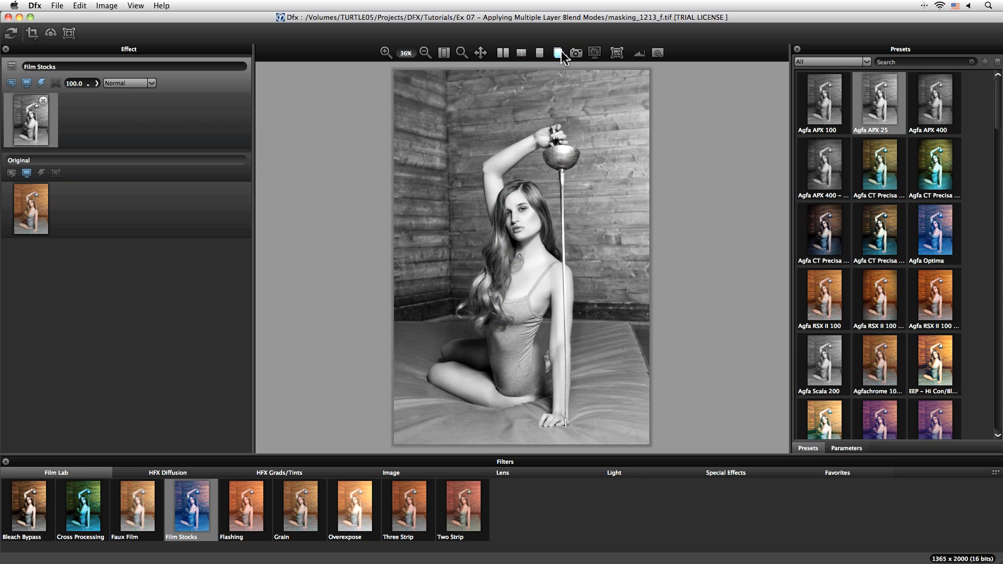
- Try Overlay on the Agfa APX 25 layer, then switch it to Soft Light and compare
left_click(151, 85)
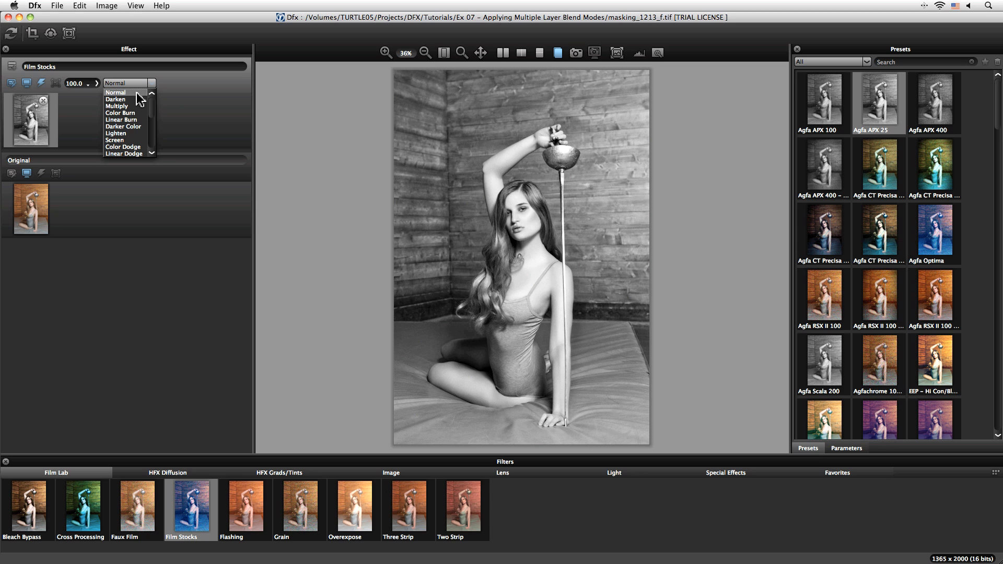
mouse_move(155, 111)
left_mouse_down()
mouse_move(157, 140)
mouse_move(152, 104)
left_mouse_up()
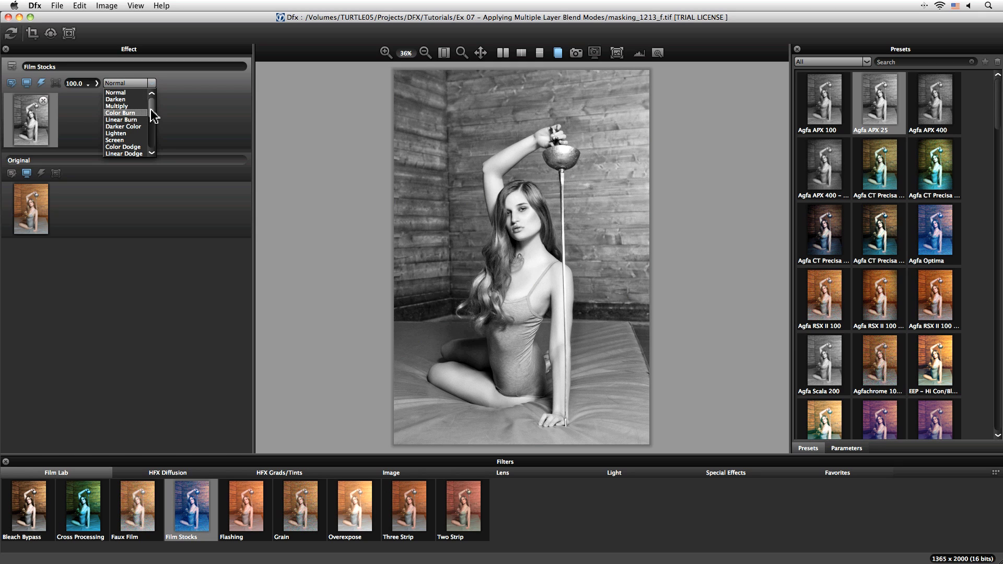
left_click_drag(153, 116, 145, 141)
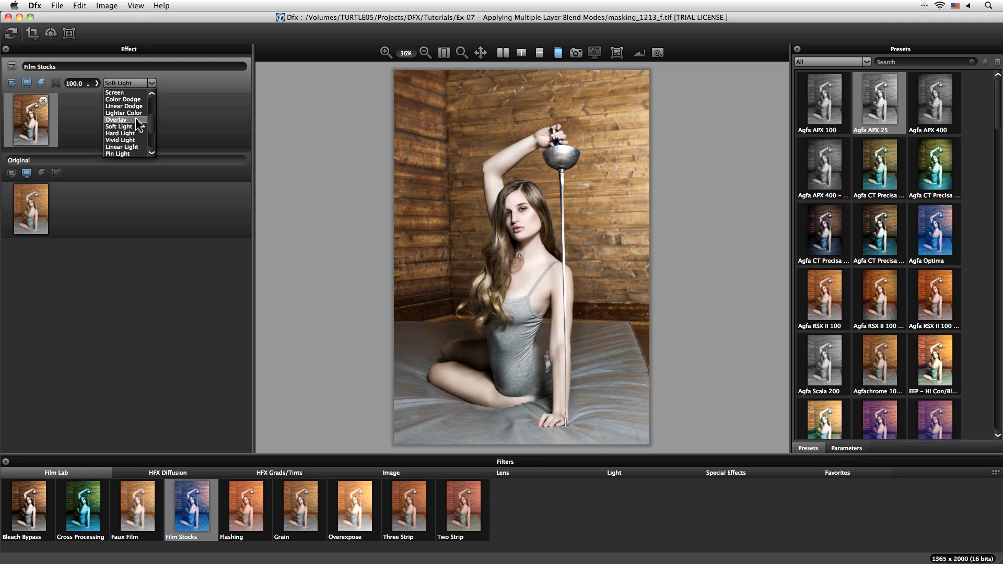
left_click(135, 121)
left_click(145, 84)
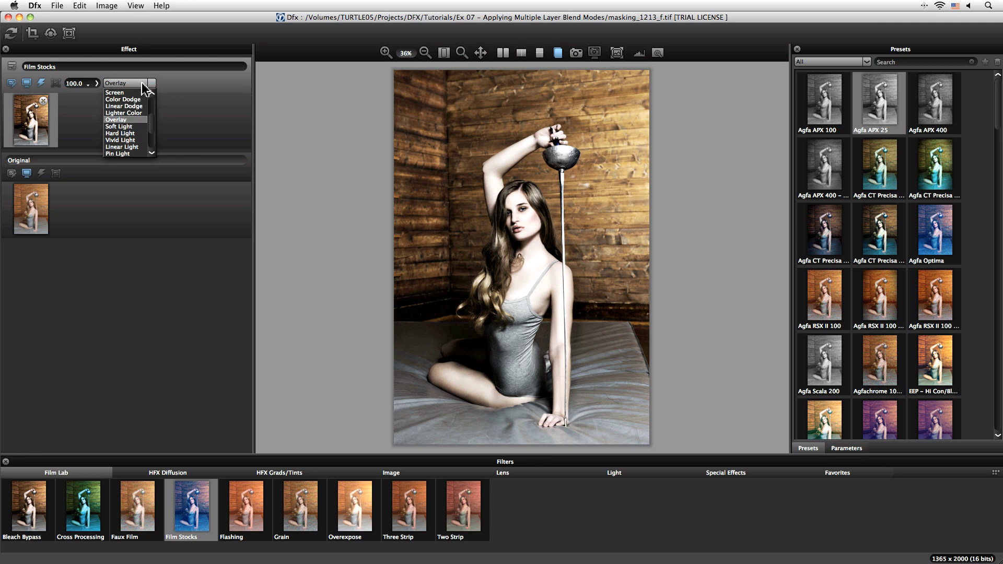
left_click(142, 137)
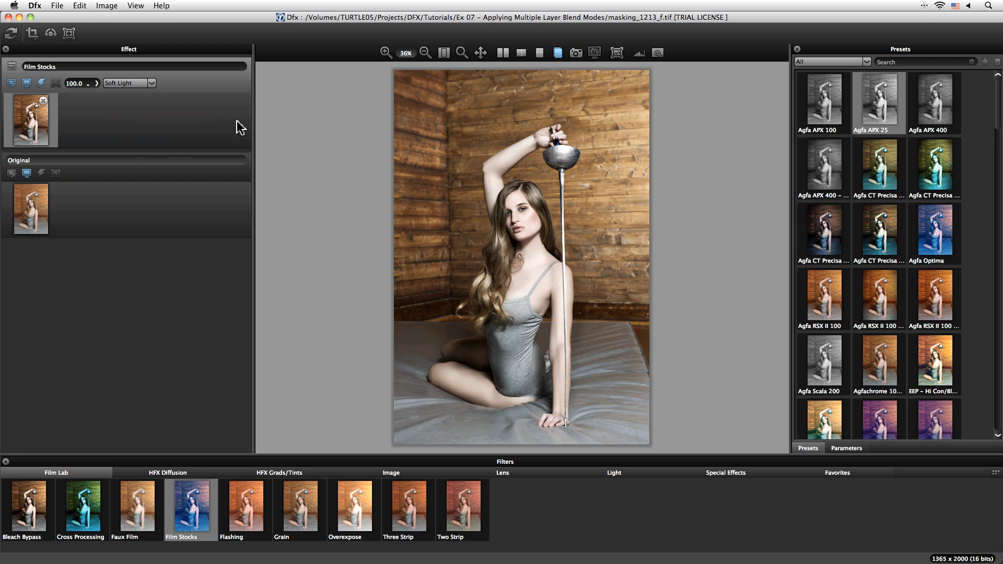
left_click(558, 54)
left_click(558, 53)
- Compare with the original, then centre a 100% magnifier view on the model's face
left_click(558, 53)
left_click(658, 54)
left_click_drag(213, 331, 142, 361)
left_click_drag(145, 320, 163, 347)
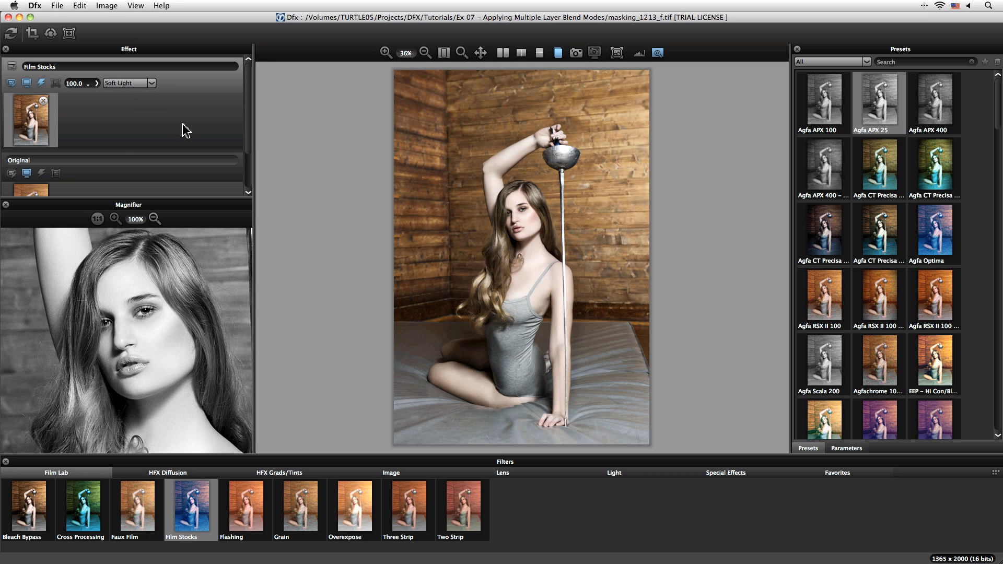
- Try Color Dodge and Linear Burn on the Film Stocks layer, then return to Soft Light
left_click(137, 83)
scroll(152, 105, "up", 5)
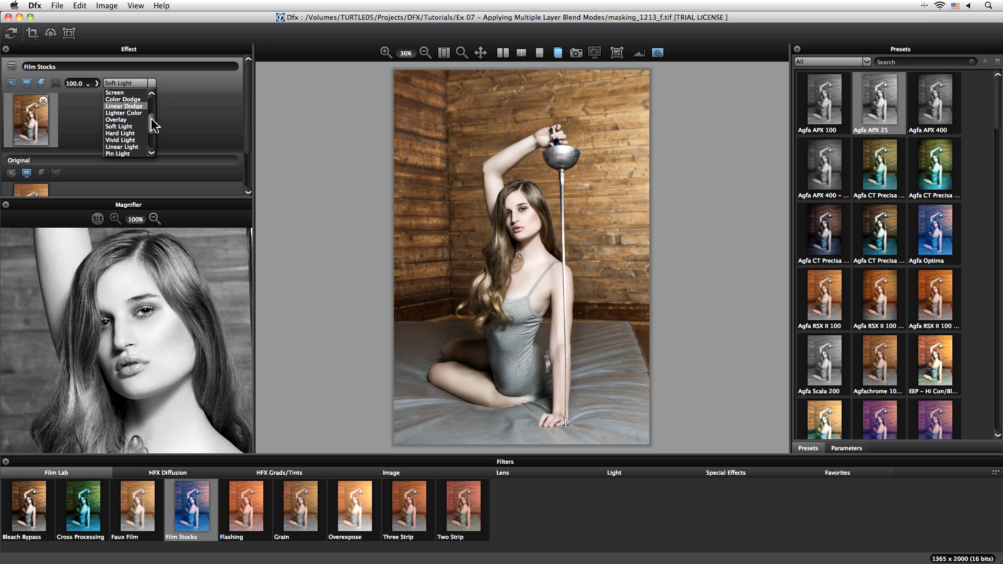
left_click(136, 134)
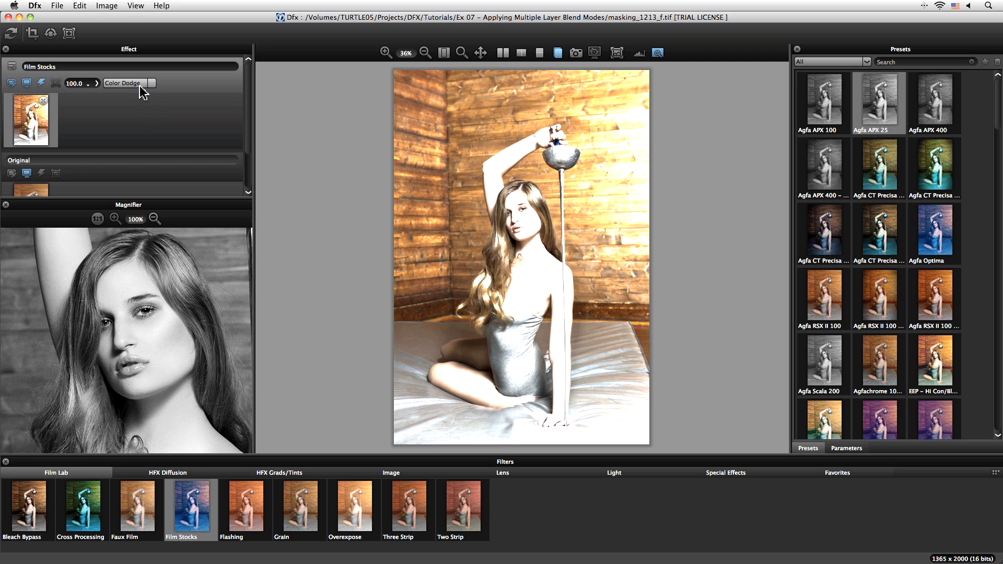
left_click(138, 85)
left_click(139, 106)
left_click(138, 85)
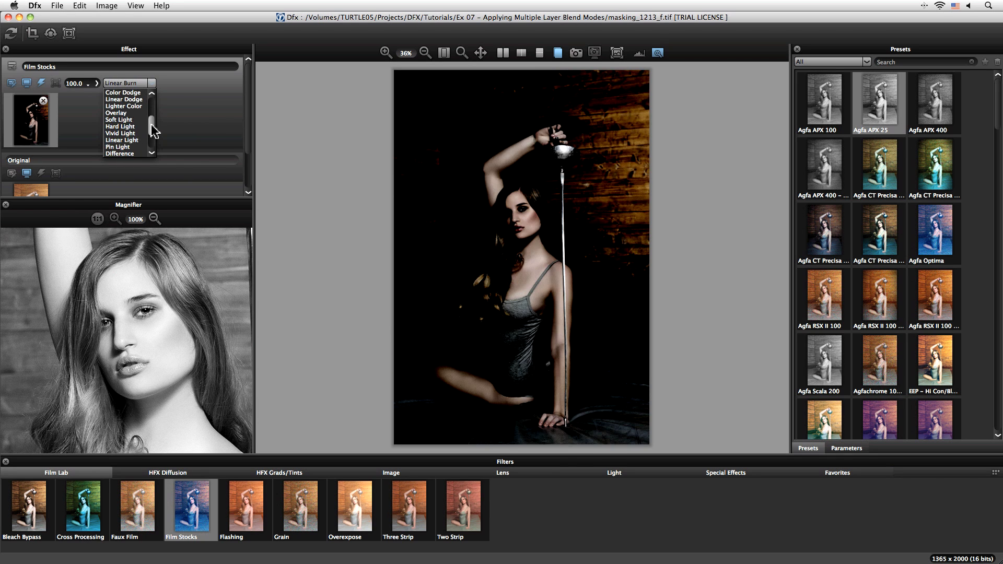
left_click(144, 130)
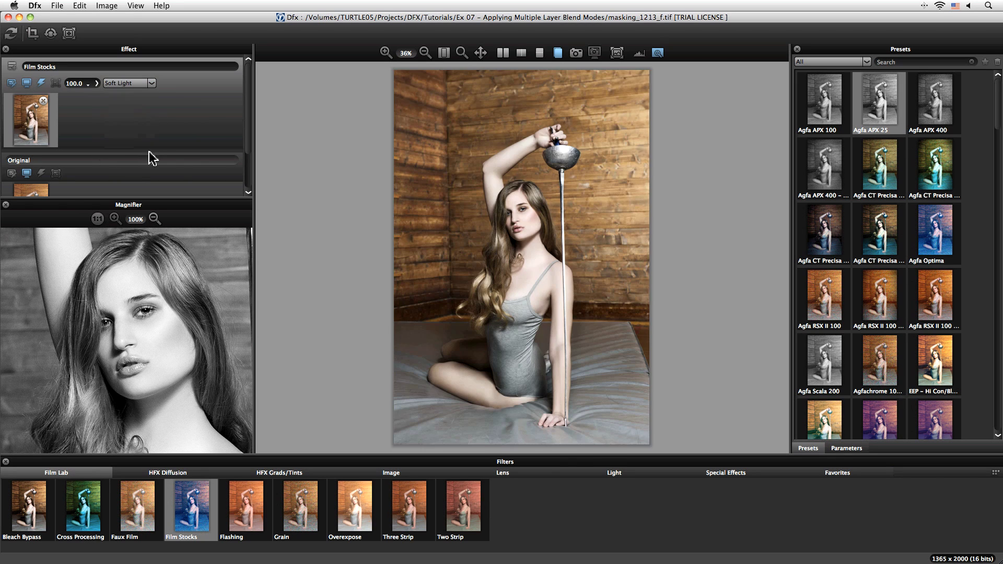
- Lower the Film Stocks layer's opacity to 69 and compare it with the original
left_click(97, 83)
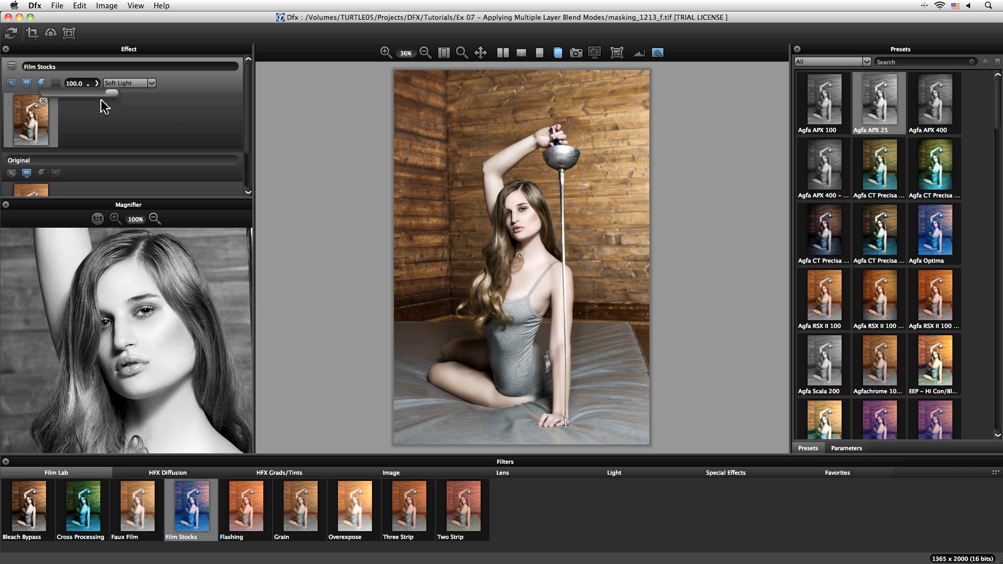
mouse_move(108, 94)
left_mouse_down()
mouse_move(81, 95)
mouse_move(102, 105)
left_mouse_up()
left_click(558, 53)
left_click(557, 53)
left_click(558, 53)
left_click(558, 53)
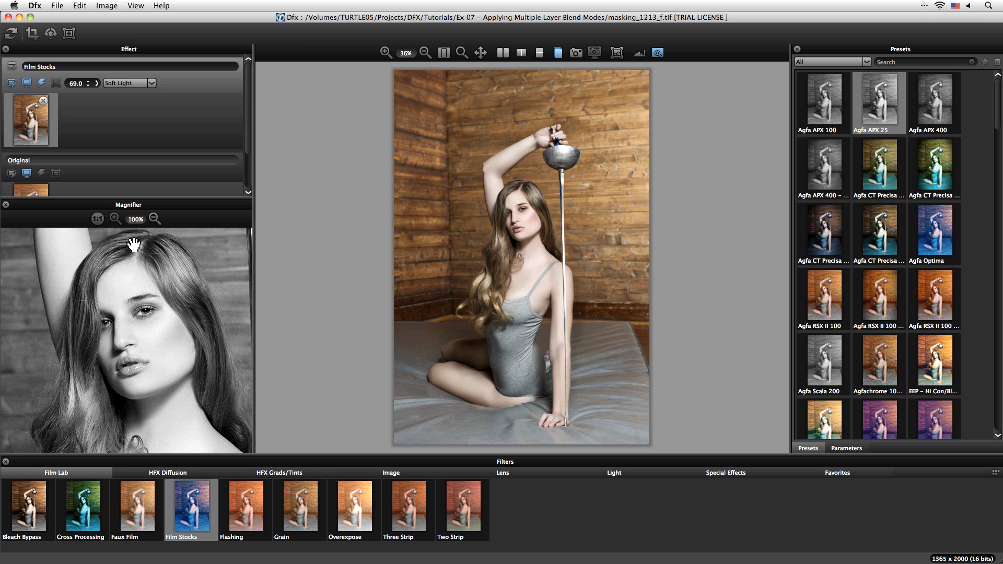
- Close the magnifier and add a second Film Stocks layer above the first
left_click(6, 205)
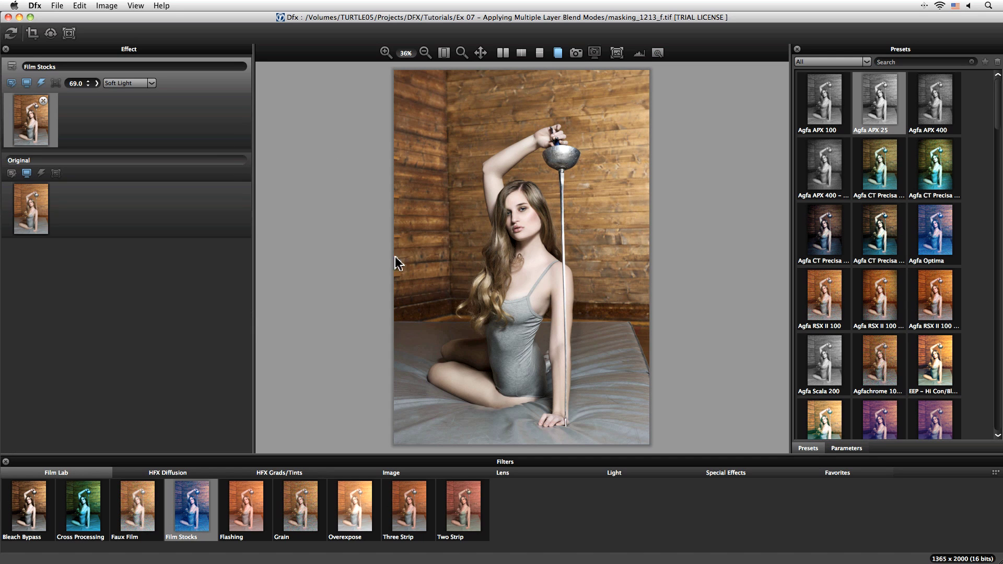
left_click(11, 67)
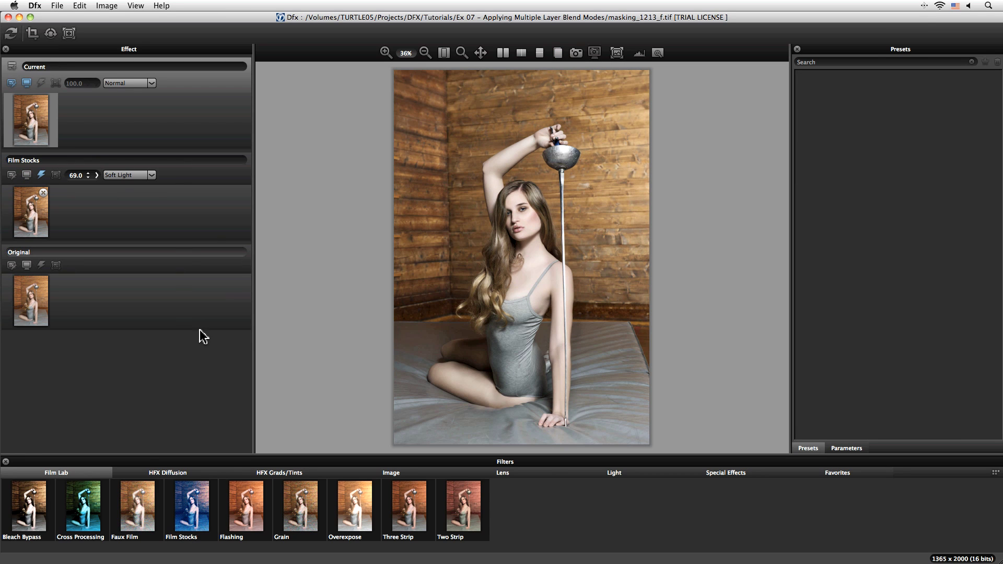
left_click(192, 505)
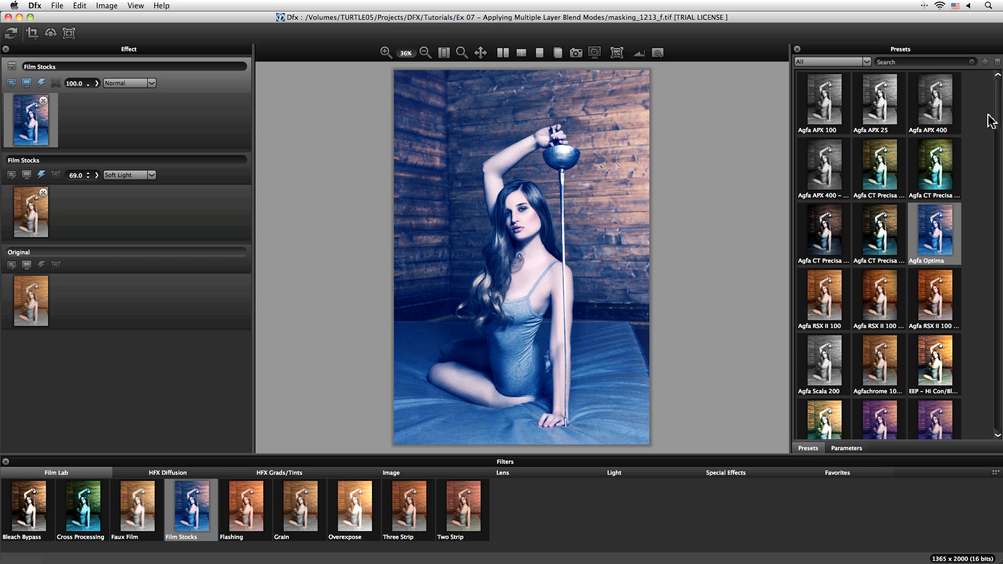
- Try EEP, Fuji FP-100C, Provia 100F and Polaroid 600 presets, then choose Polaroid 669 – Cyan Shadows
scroll(990, 136, "down", 5)
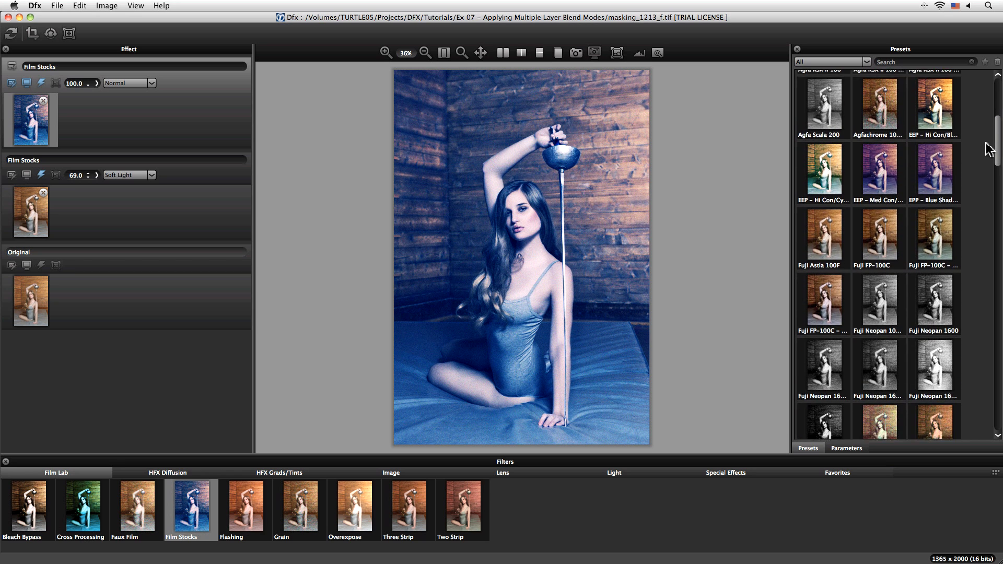
scroll(989, 149, "down", 2)
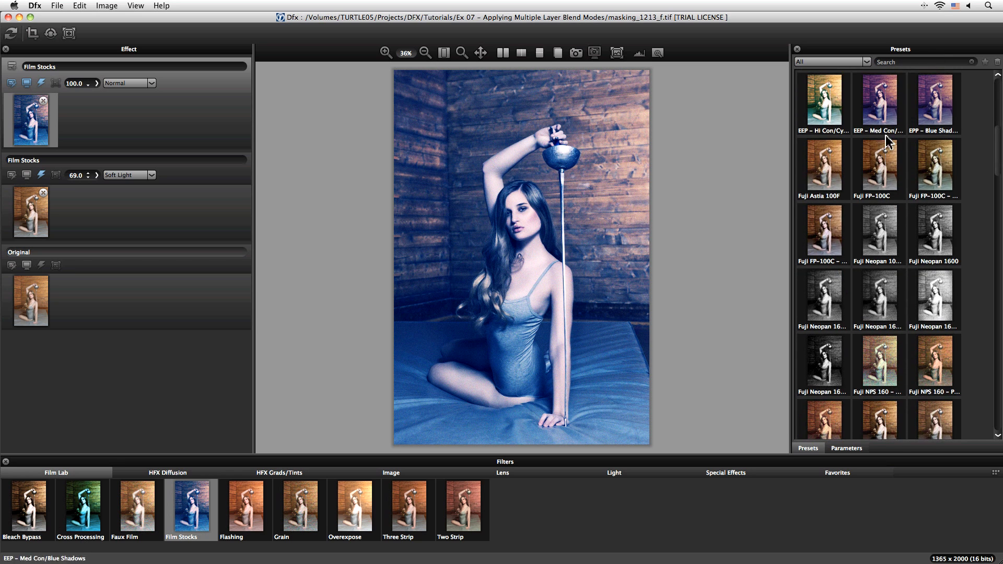
left_click(828, 106)
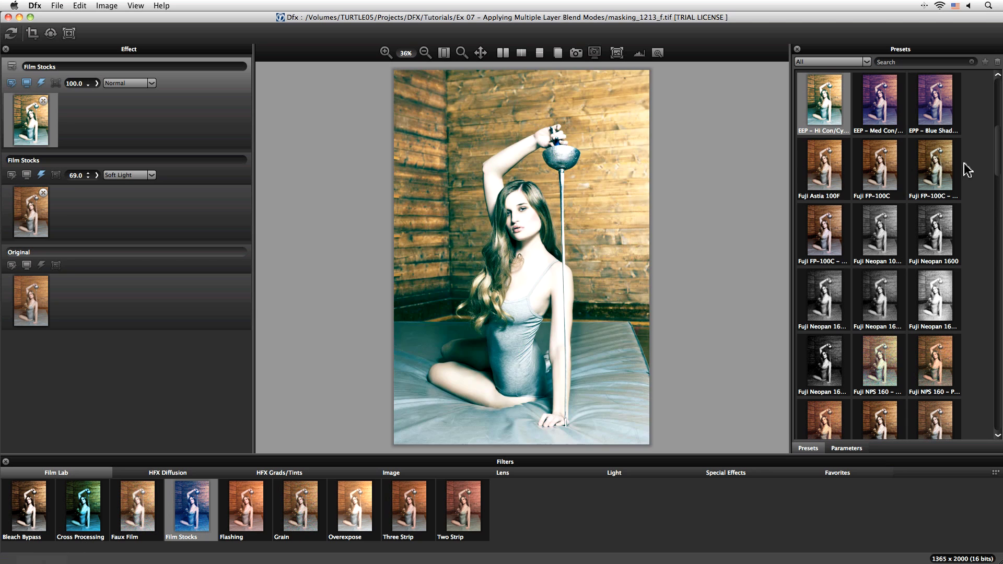
left_click(940, 168)
scroll(992, 185, "down", 5)
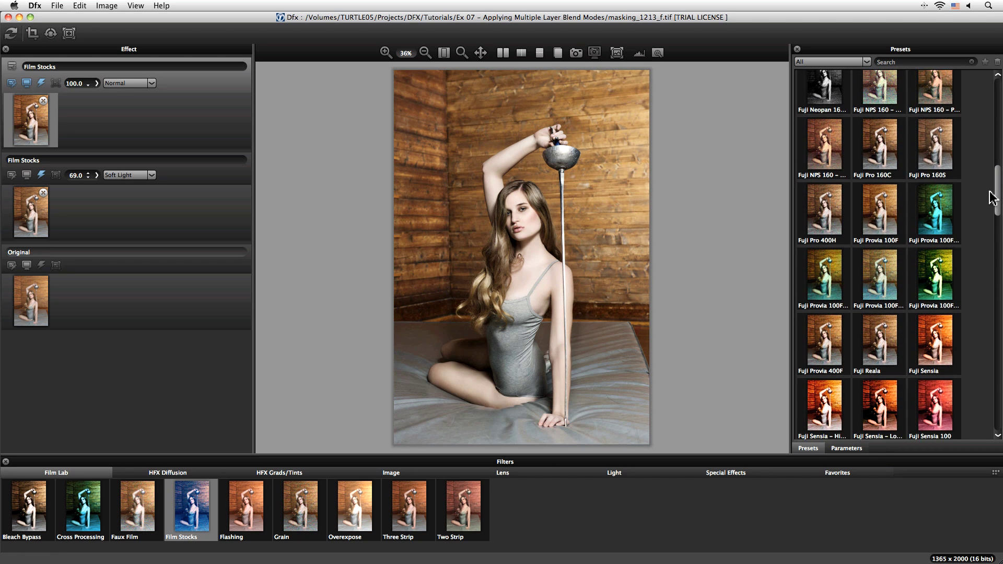
left_click(880, 209)
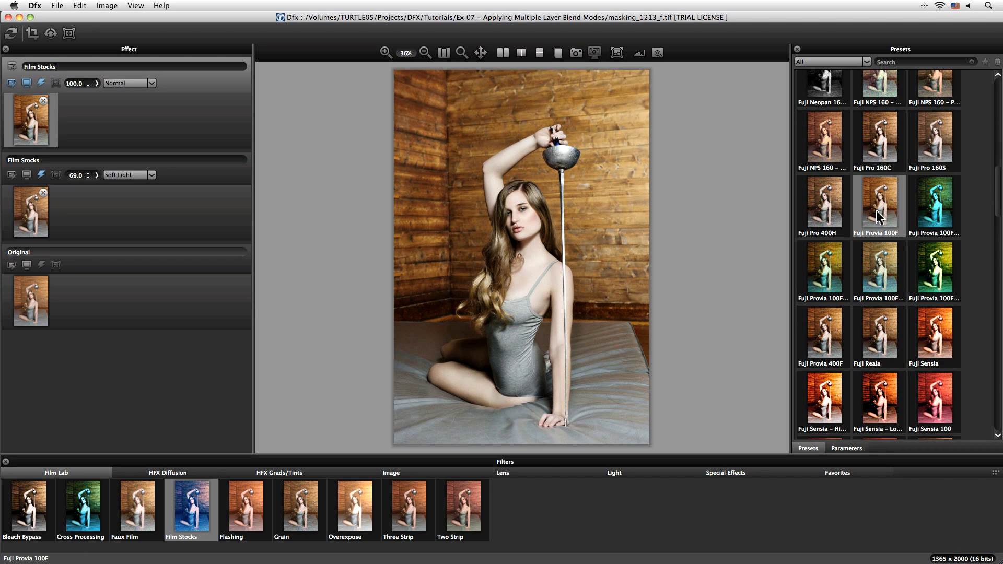
left_click(880, 285)
scroll(991, 219, "down", 6)
scroll(992, 256, "down", 10)
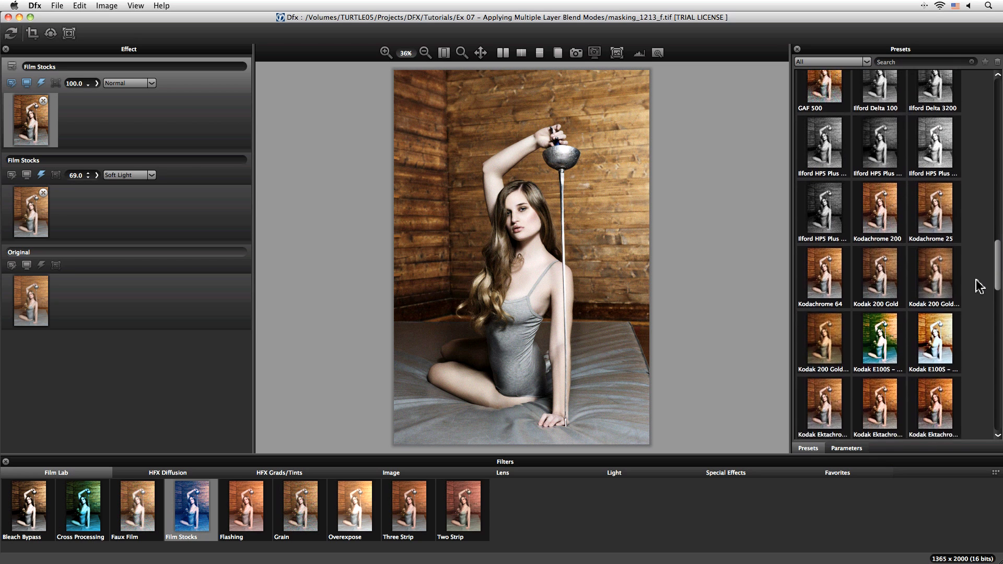
scroll(964, 342, "down", 10)
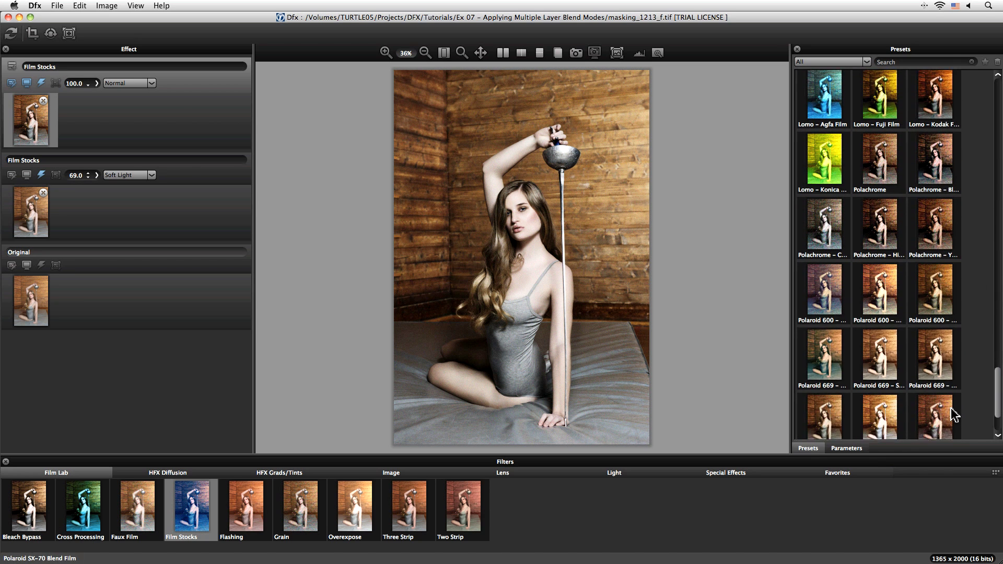
left_click(826, 293)
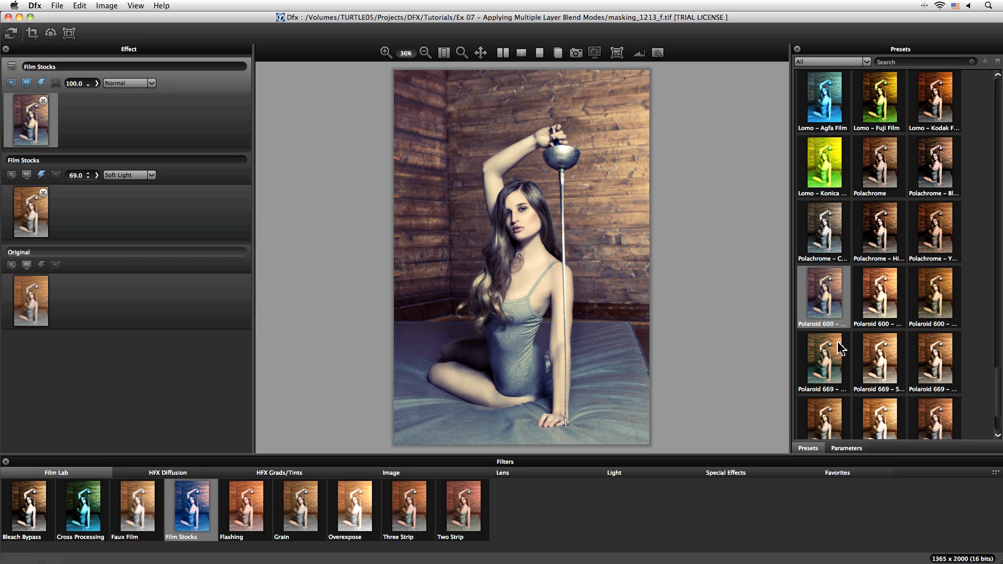
left_click(835, 368)
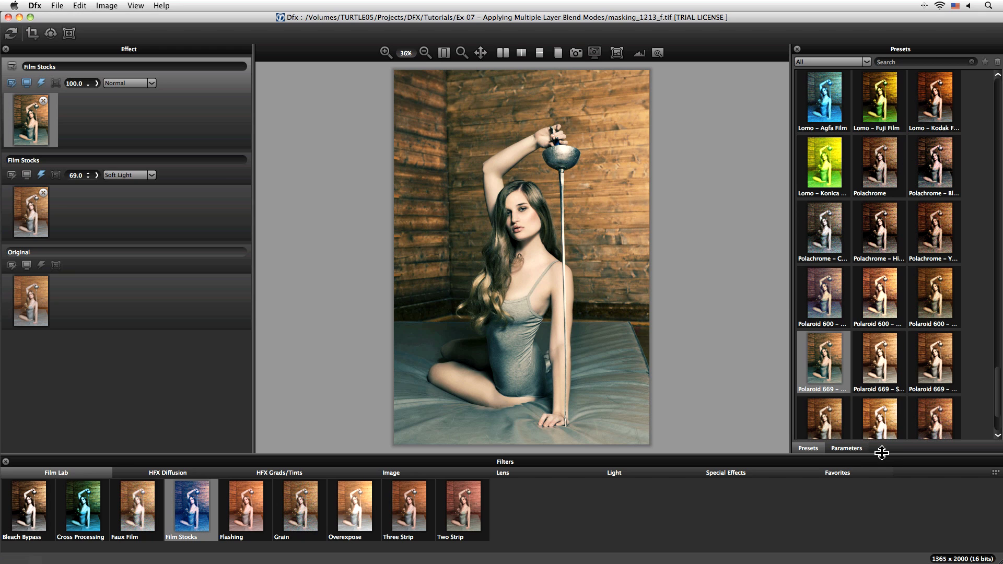
left_click(848, 448)
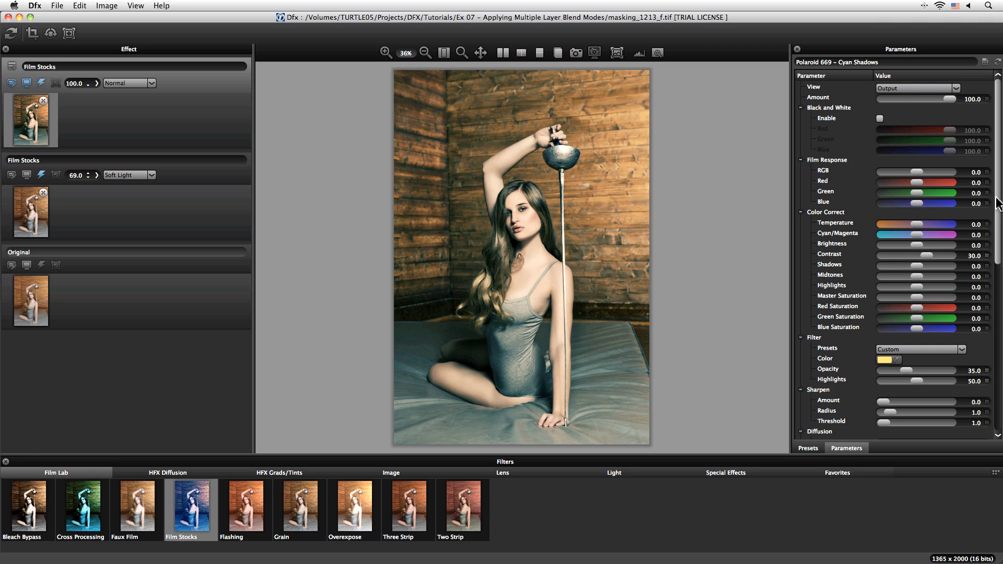
left_click_drag(994, 202, 979, 376)
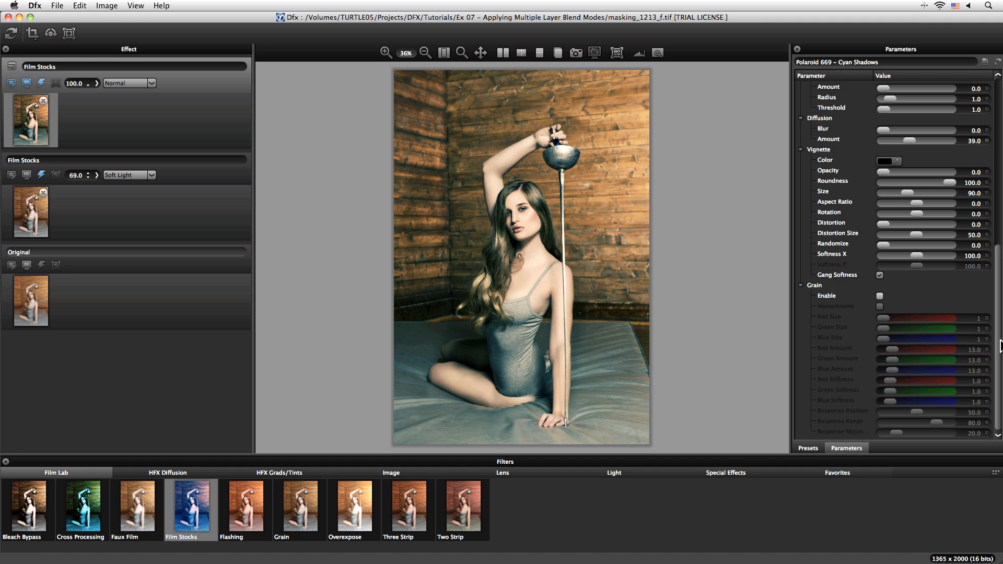
left_click_drag(997, 340, 976, 156)
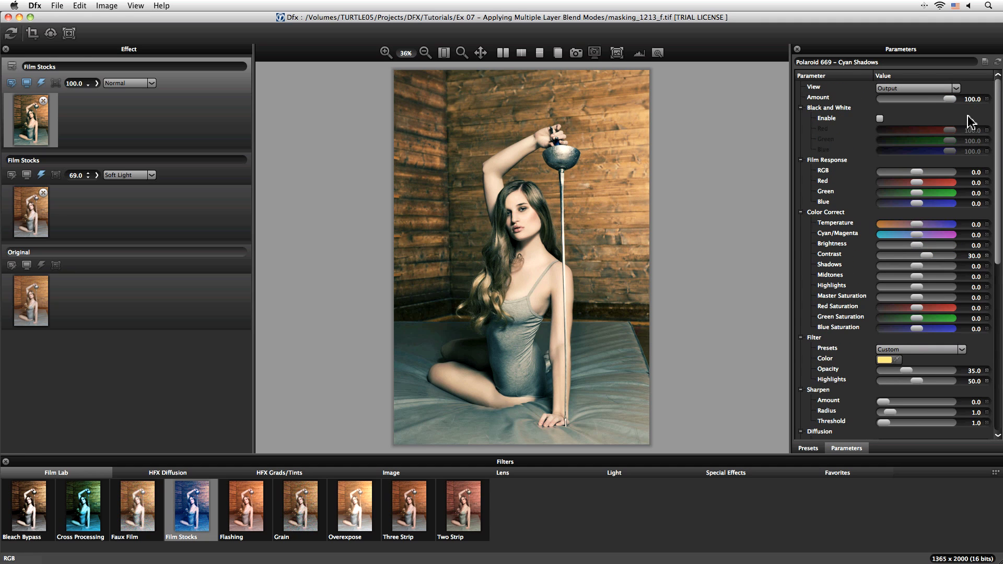
scroll(966, 147, "down", 6)
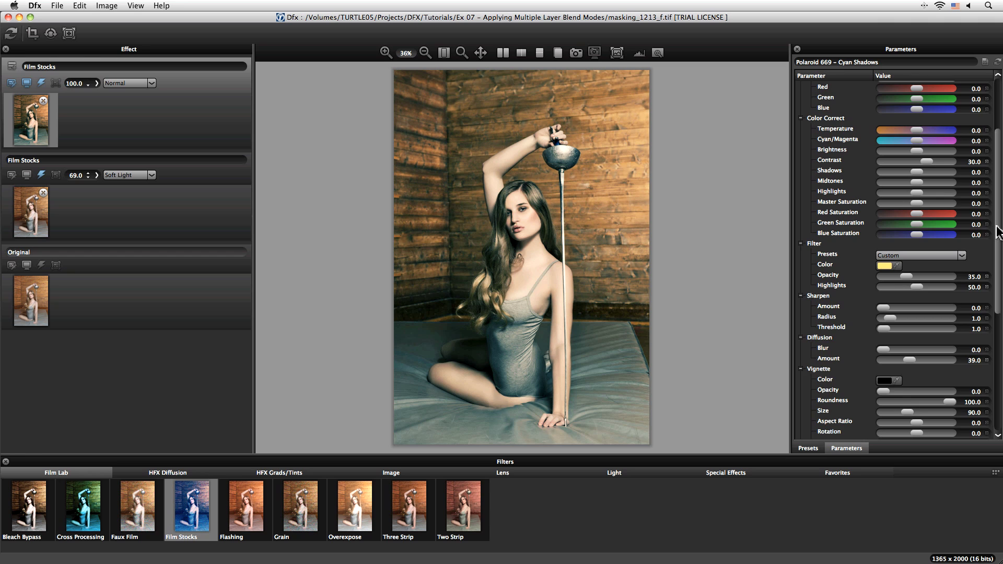
left_click_drag(998, 224, 986, 349)
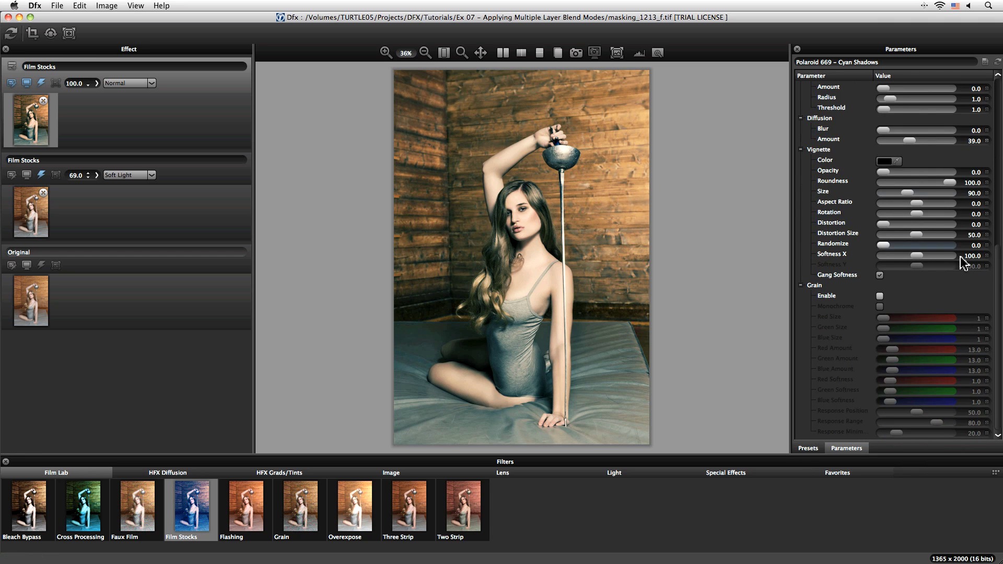
scroll(867, 431, "up", 5)
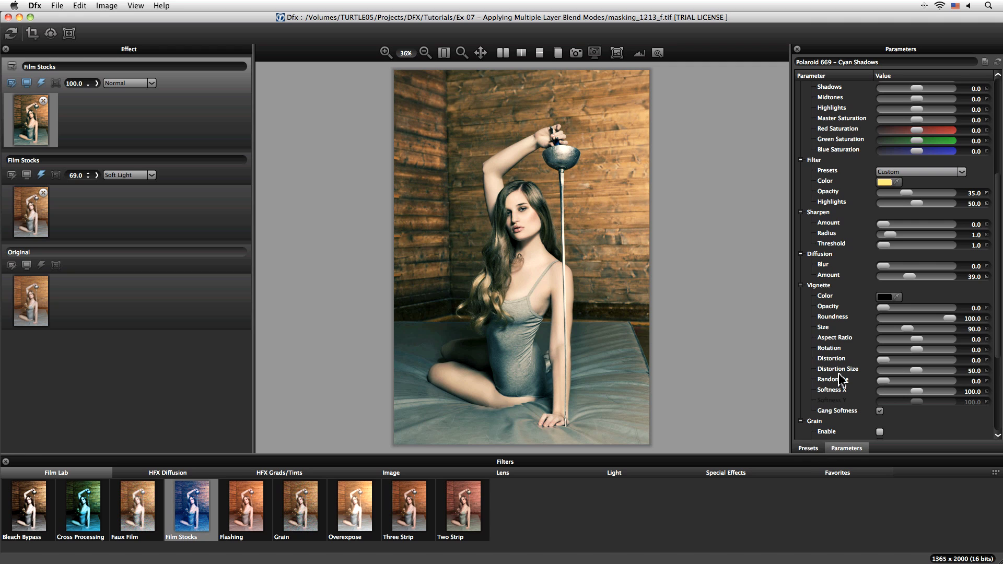
left_click(809, 450)
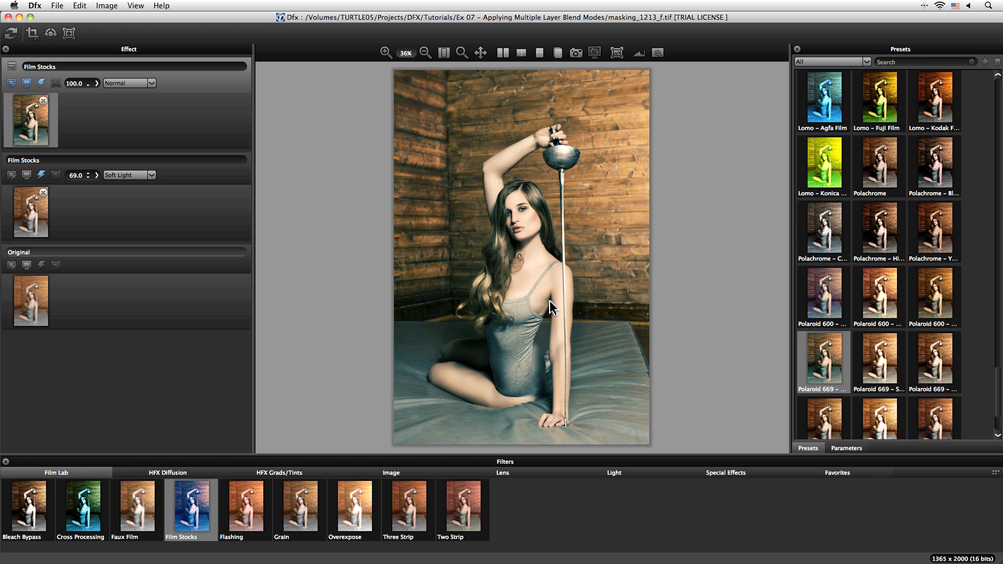
- Test Color and Saturation on the Polaroid layer, keep Normal, and set opacity to 53.2
left_click(151, 84)
left_click_drag(155, 116, 150, 146)
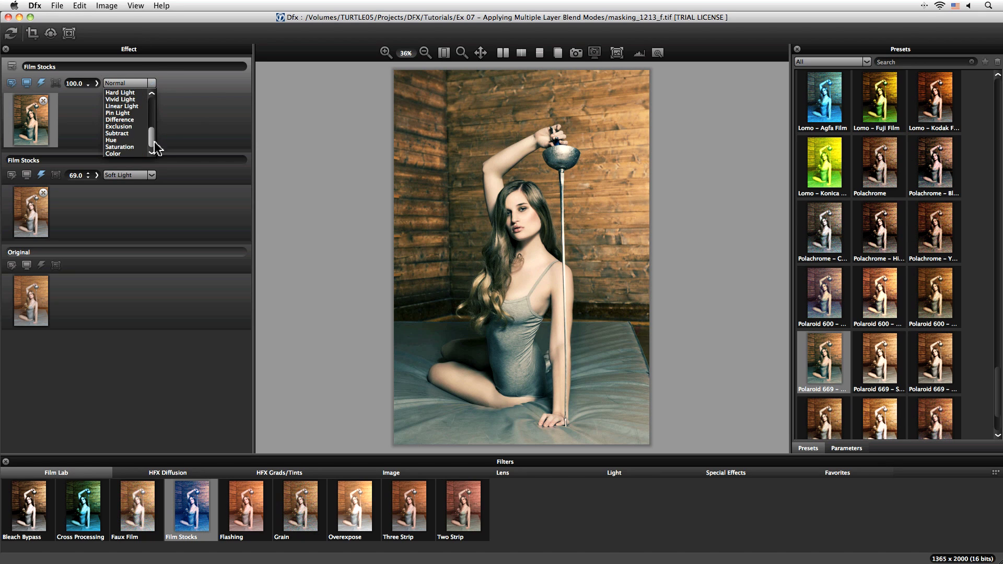
left_click(130, 154)
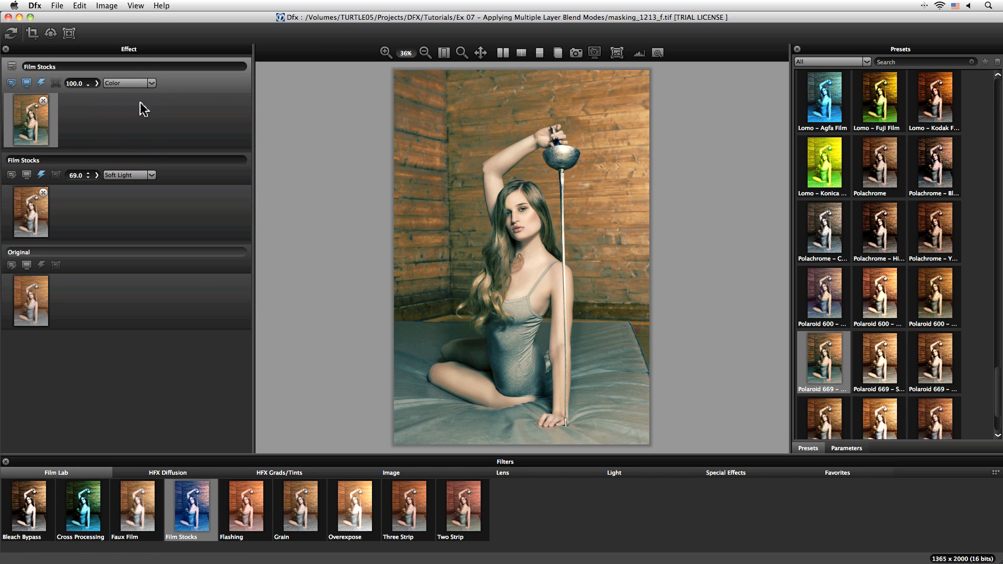
left_click(149, 83)
left_click(137, 150)
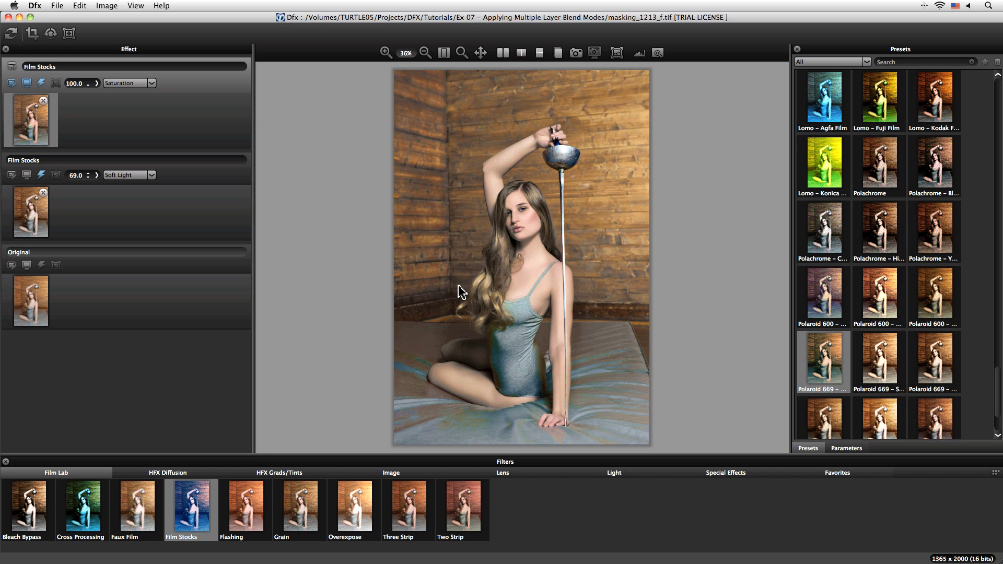
left_click(151, 83)
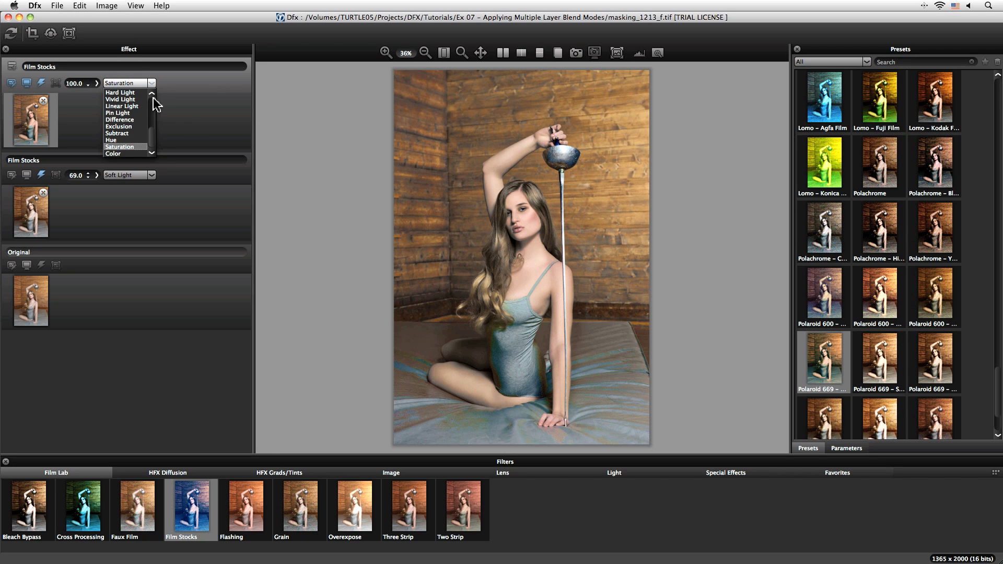
left_click_drag(151, 134, 153, 95)
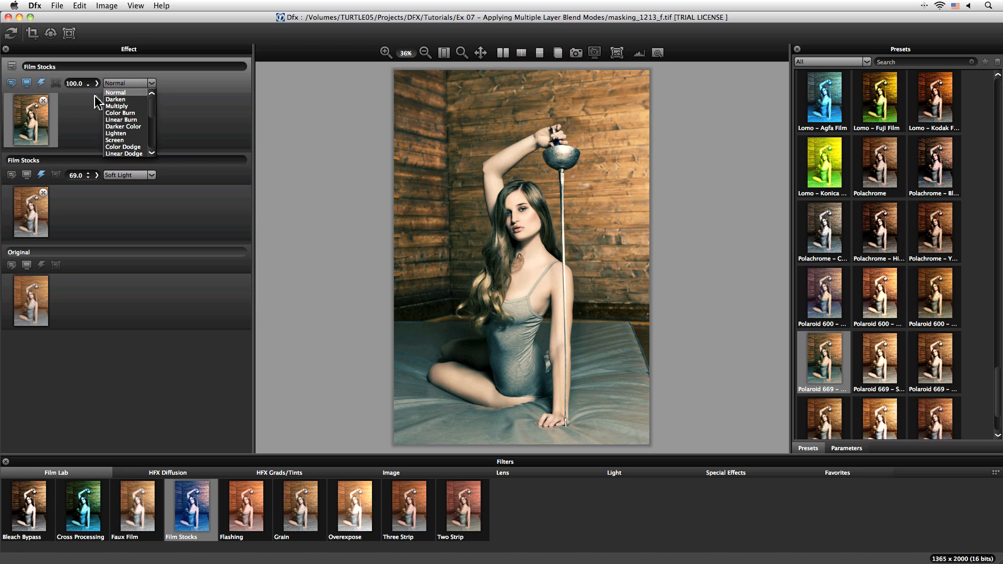
left_click(97, 103)
left_click(96, 83)
mouse_move(97, 96)
left_mouse_down()
mouse_move(108, 100)
mouse_move(79, 104)
left_mouse_up()
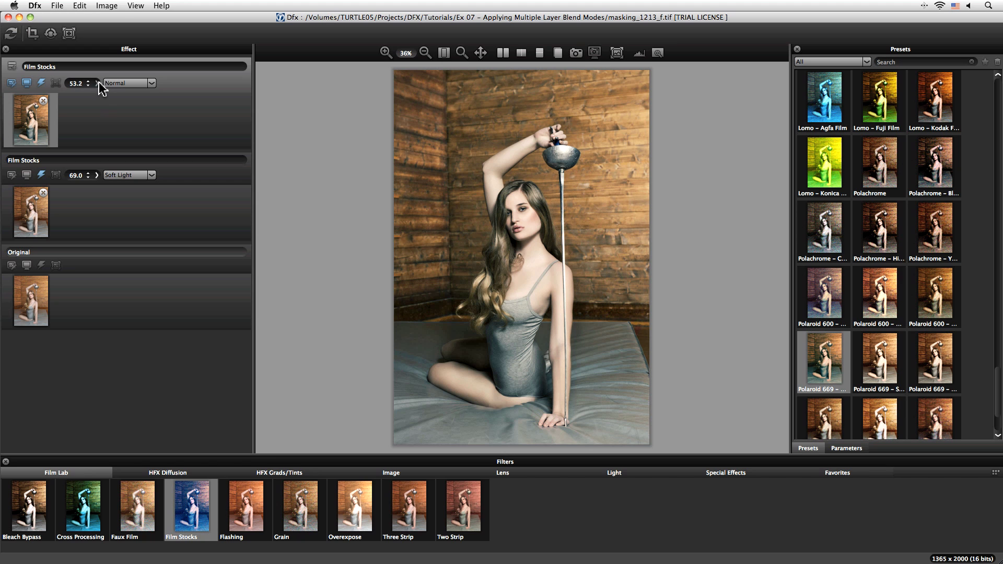
- Set the Polaroid layer's opacity to 51.6, toggling its visibility to compare
left_click(96, 84)
left_click_drag(83, 94, 81, 99)
left_click(27, 83)
left_click(96, 83)
mouse_move(84, 99)
left_mouse_down()
mouse_move(131, 99)
mouse_move(73, 100)
mouse_move(84, 102)
left_mouse_up()
- Add a new top layer with the Two Strip filter using the Two Strip 6 preset
left_click(11, 68)
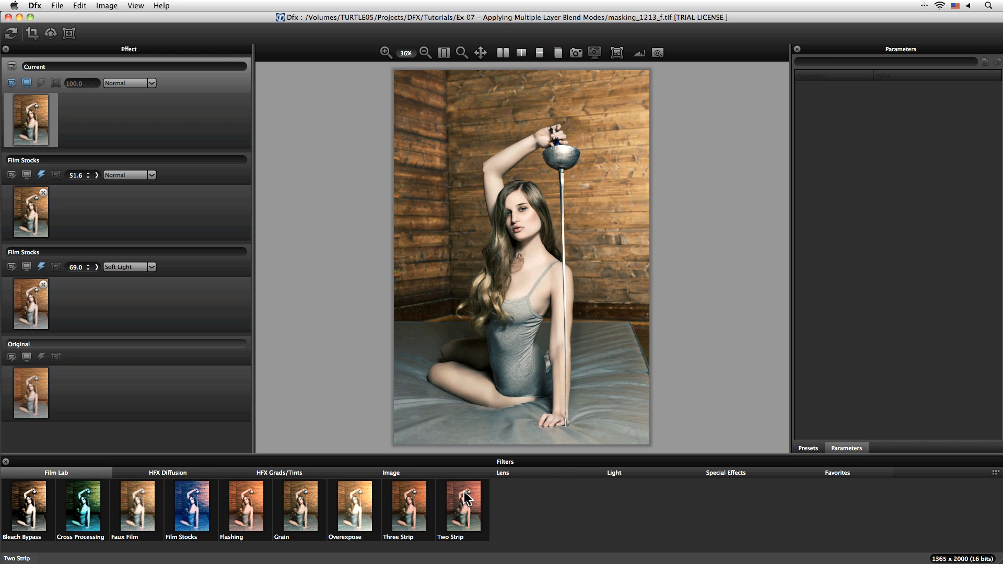
left_click(463, 510)
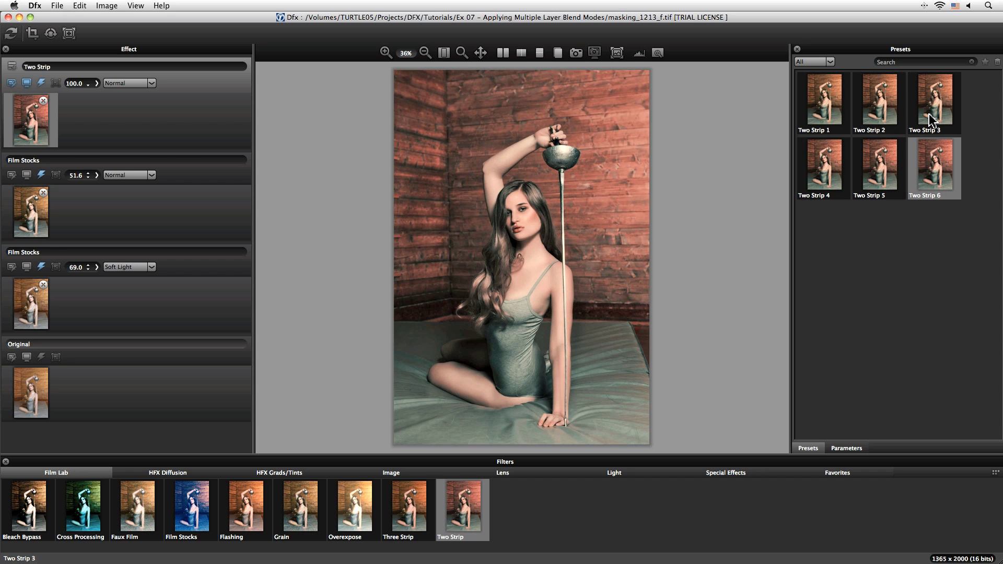
left_click(931, 183)
- Drop the Two Strip layer's opacity to about 28, then to 24.6, and toggle the Original preview
left_click(96, 83)
left_click_drag(112, 93, 70, 98)
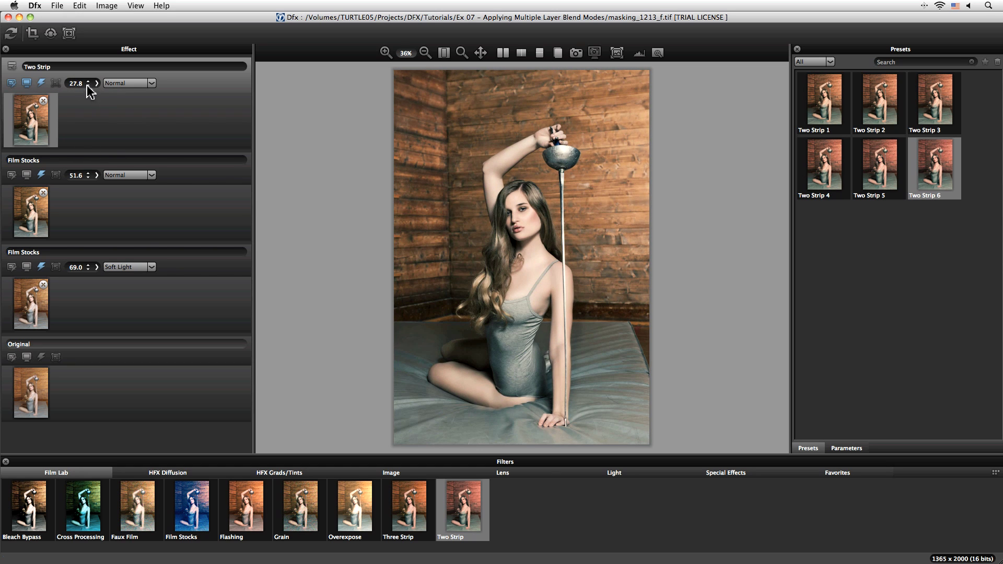
left_click_drag(69, 99, 66, 100)
left_click(236, 343)
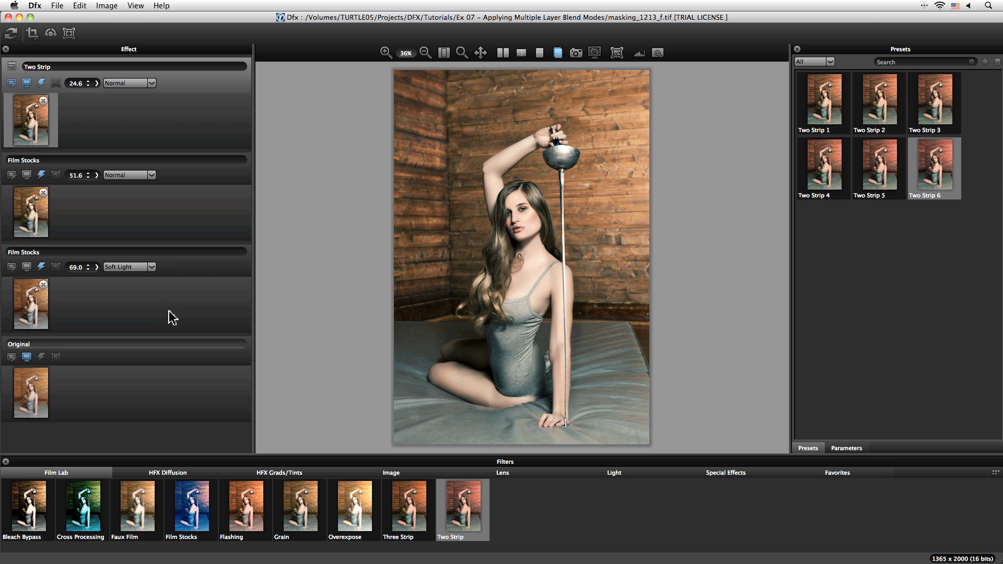